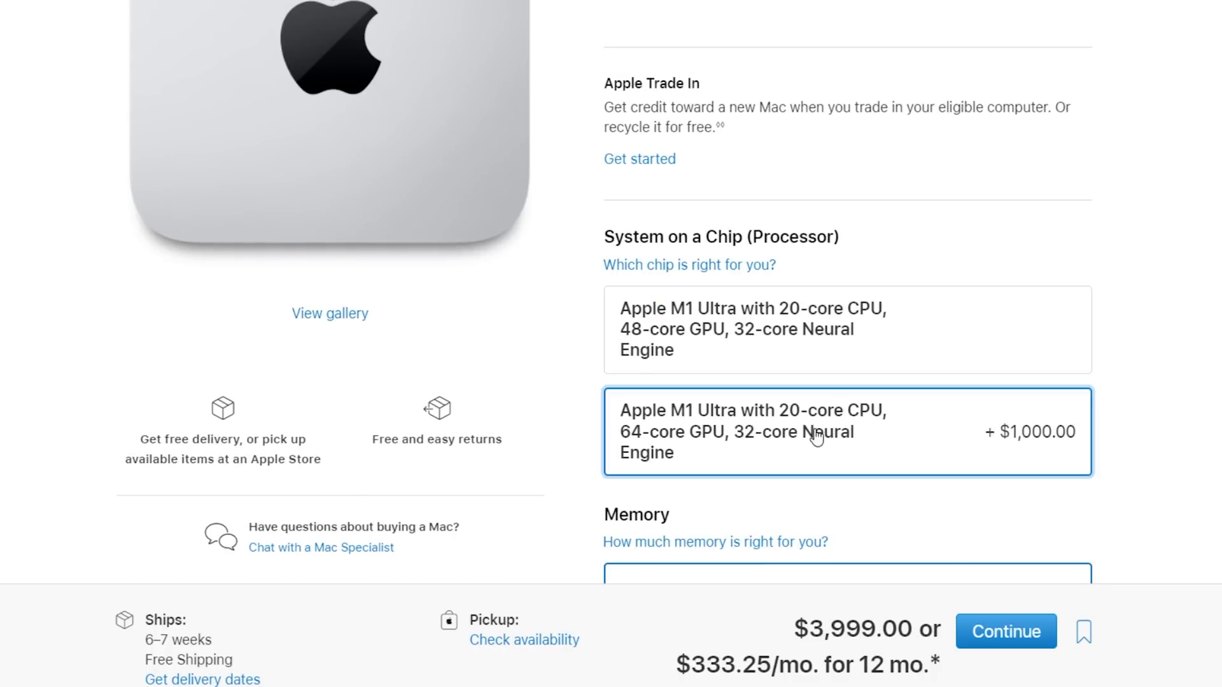
scroll(780, 443, down, 5)
scroll(781, 443, down, 2)
Choose 128GB memory and 8TB SSD, then highlight the $7,999.00 total price.
click(881, 156)
scroll(882, 246, down, 5)
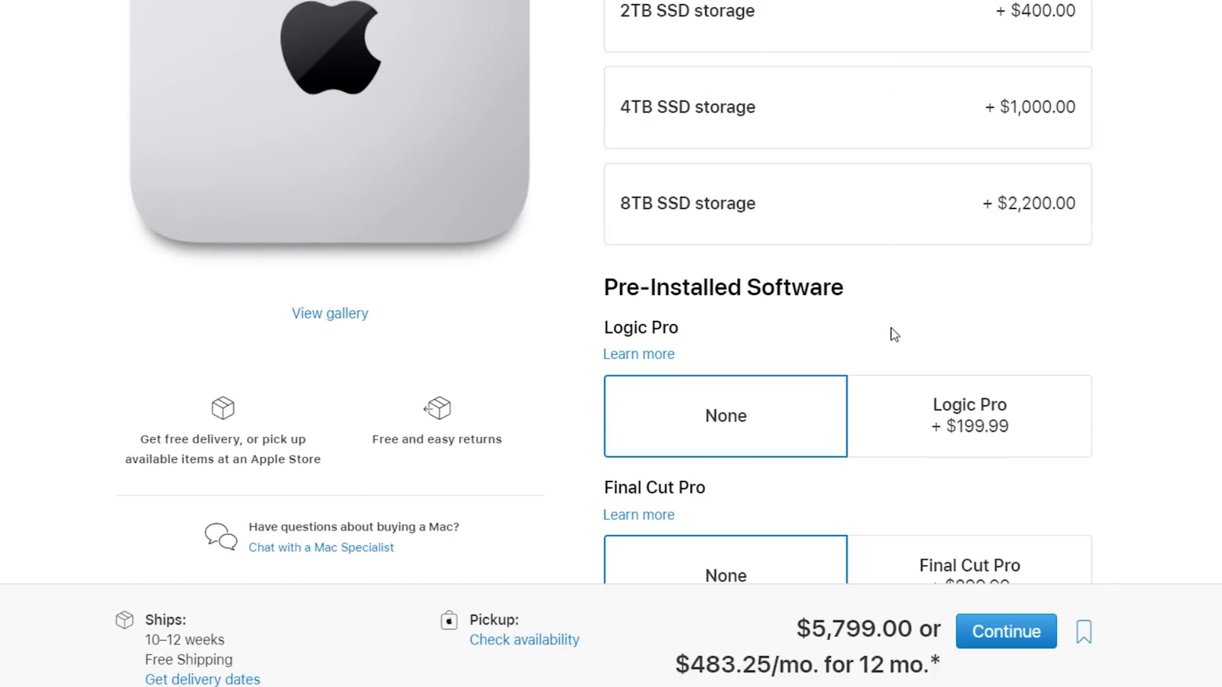
click(908, 223)
scroll(865, 374, down, 3)
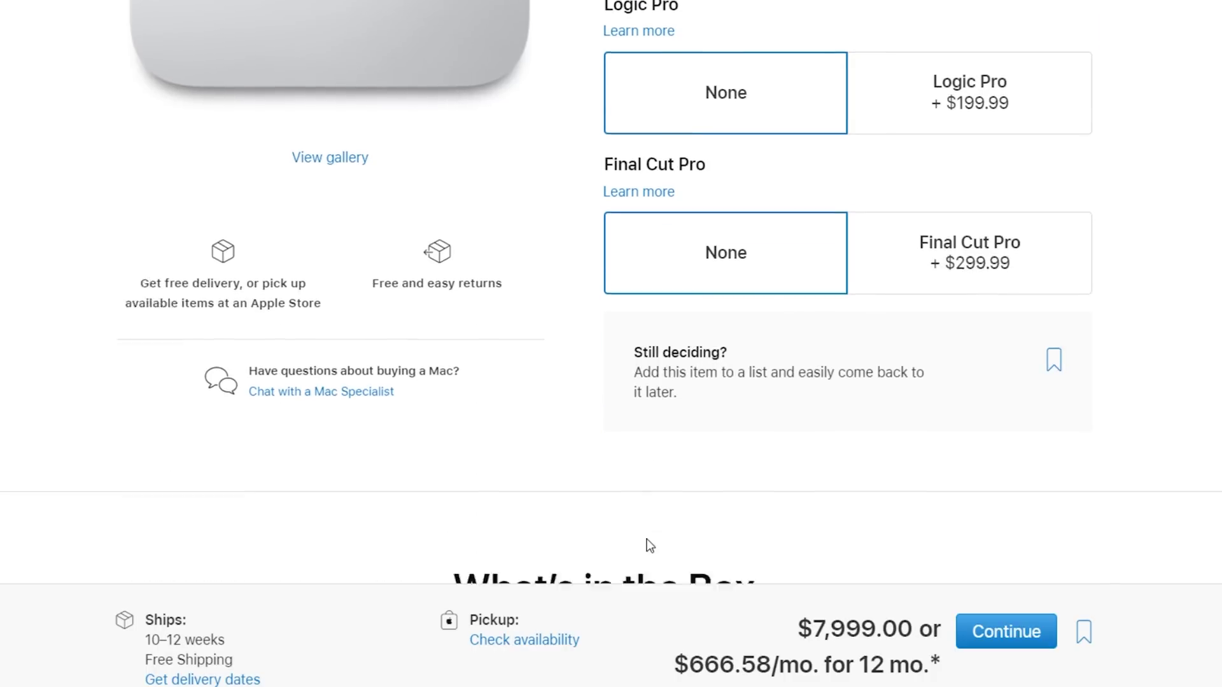
scroll(668, 402, down, 4)
mouse_move(803, 628)
mouse_down()
mouse_move(941, 664)
mouse_move(888, 628)
mouse_up()
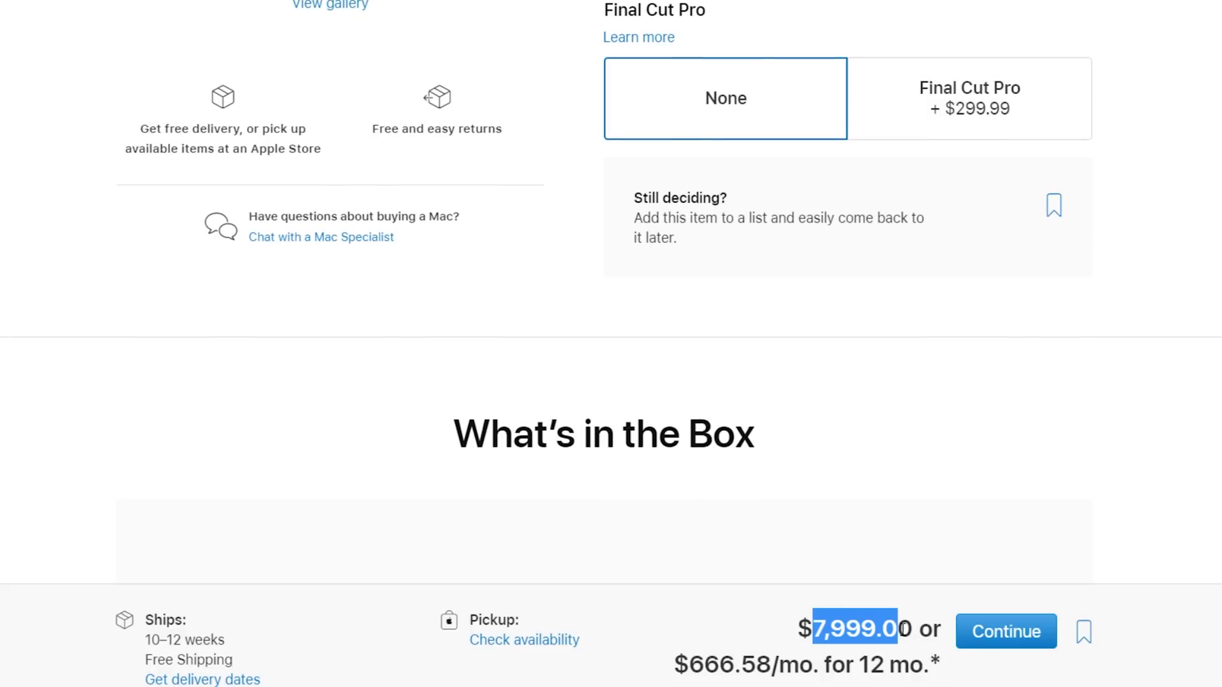
scroll(668, 383, up, 10)
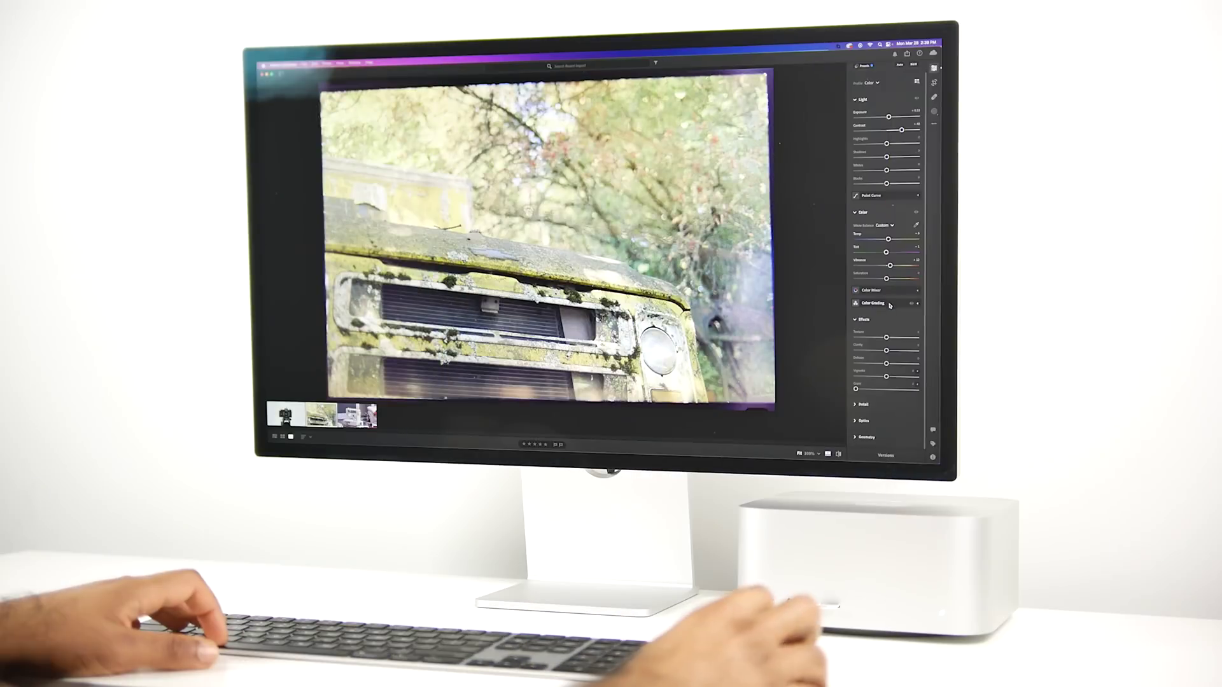
Add film grain to the mossy truck photo with the Grain slider, then advance to the next photo.
drag(856, 389, 868, 389)
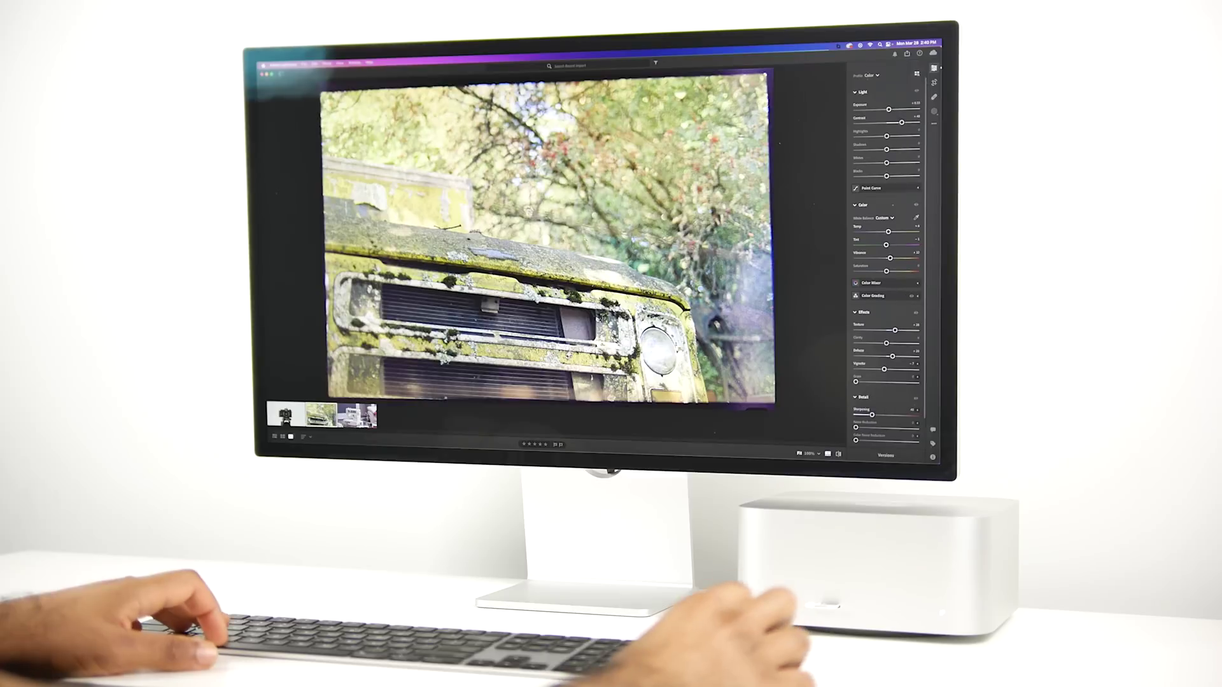
key(Right)
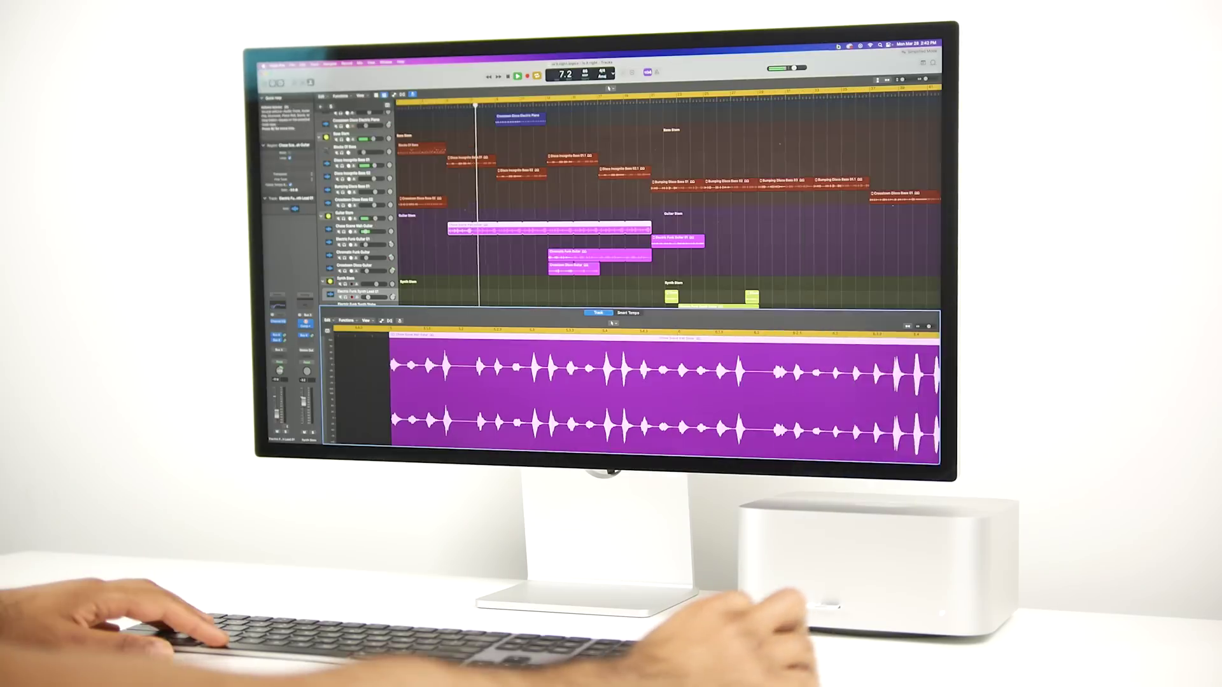
Show the audio editor beneath the arrangement and enlarge the arrangement to reveal more tracks.
key(e)
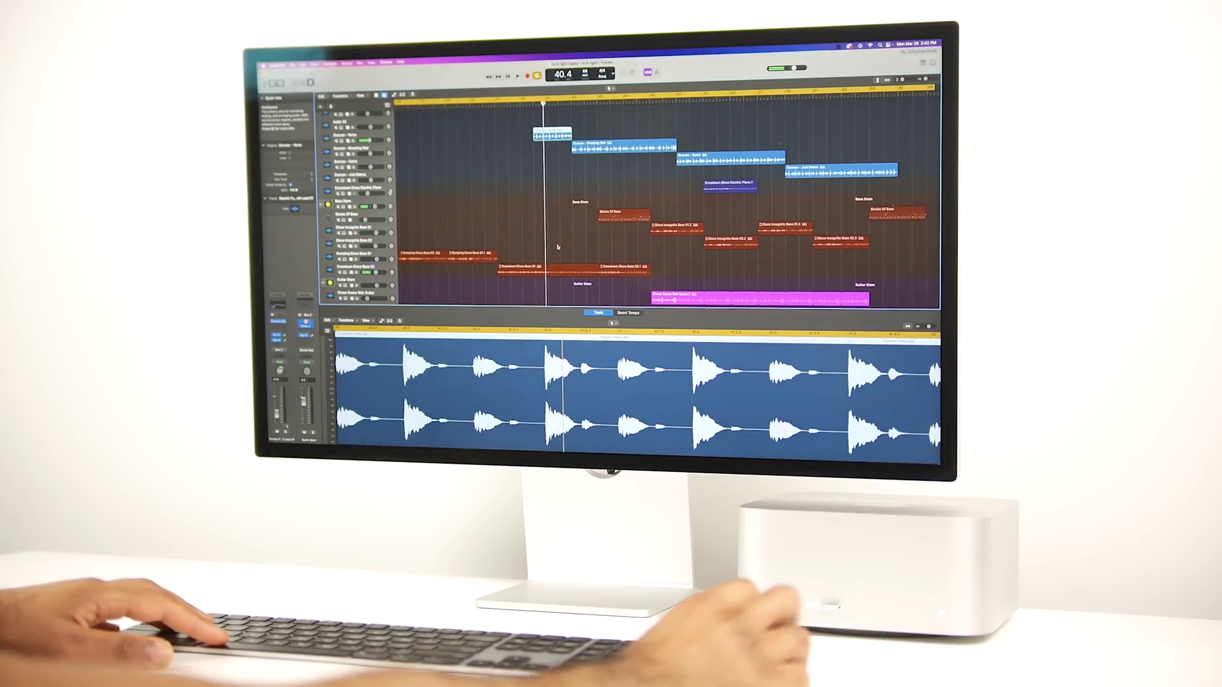
key(Down)
drag(730, 207, 621, 297)
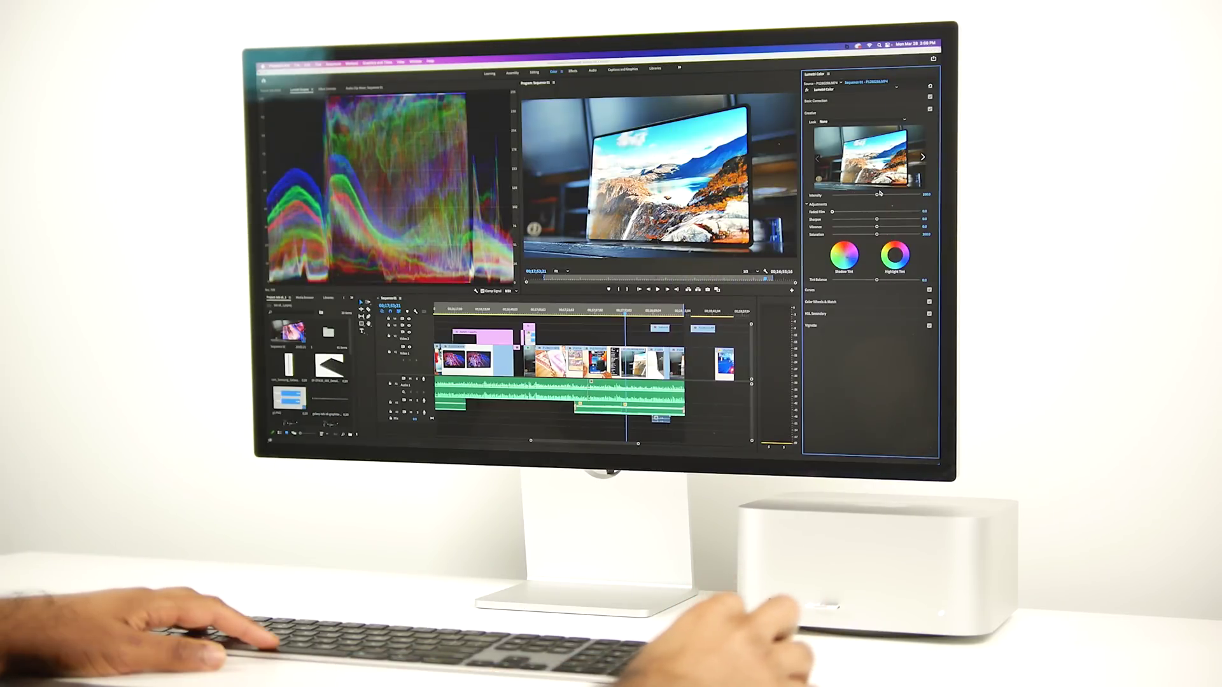
Expand Basic Correction in Lumetri Color and adjust a Light slider on the laptop clip.
click(883, 103)
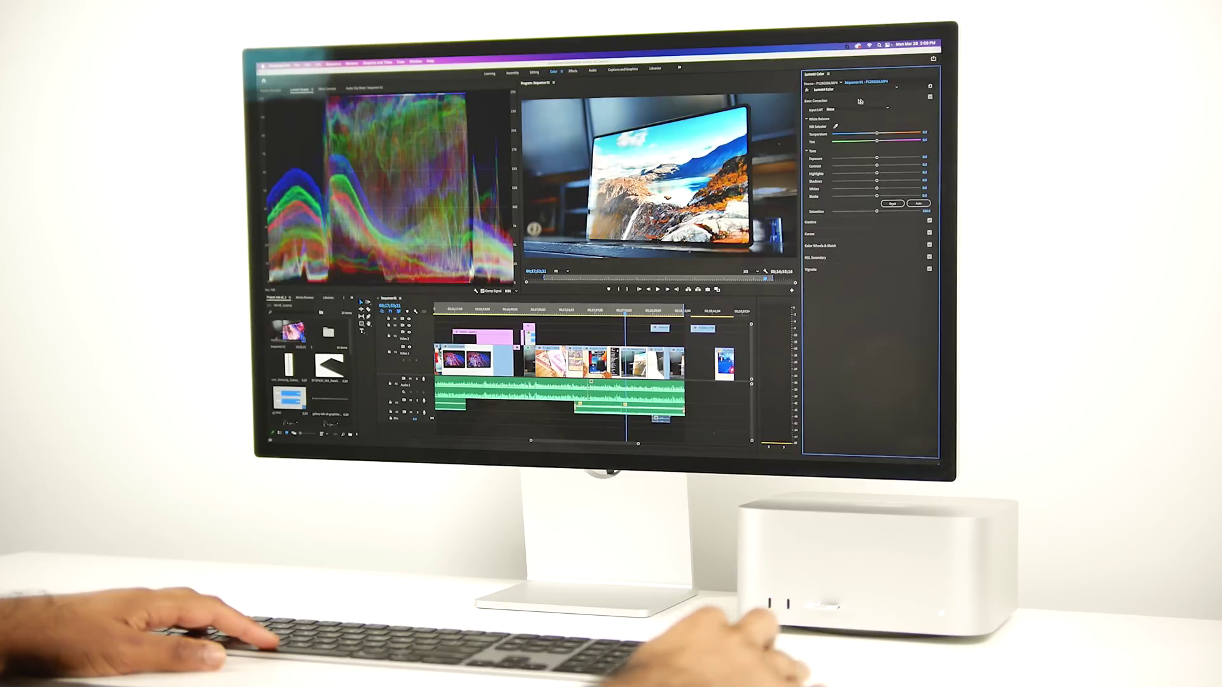
click(831, 102)
click(831, 103)
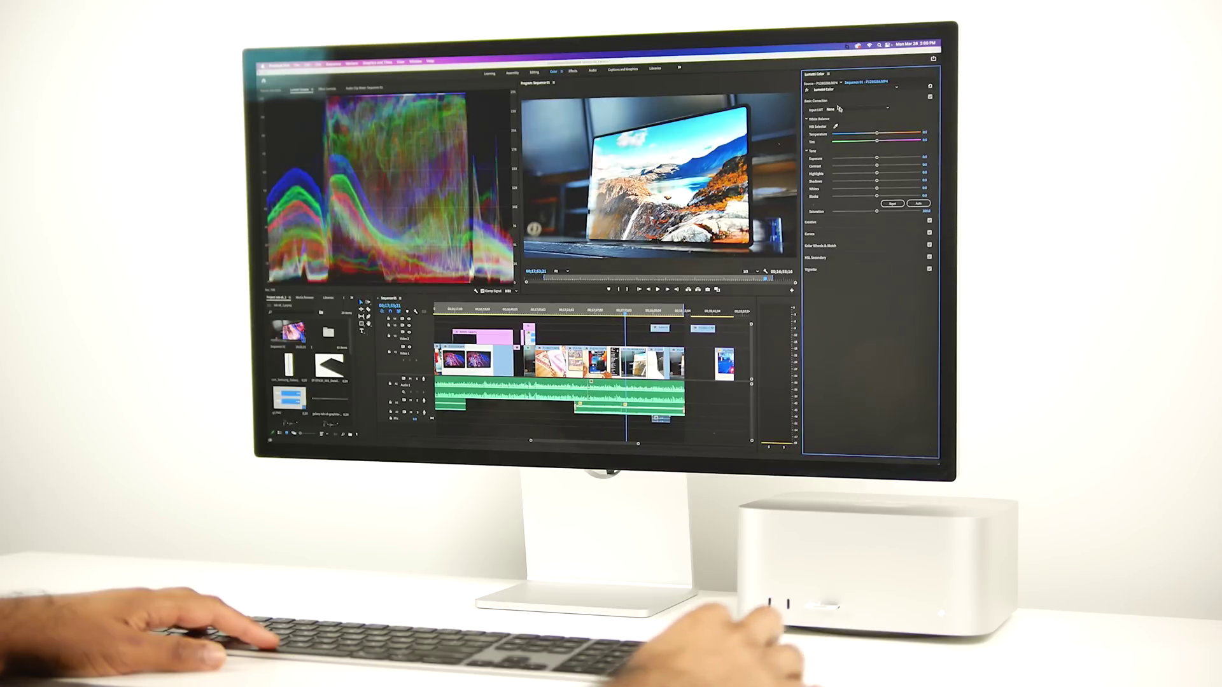
drag(876, 160, 877, 168)
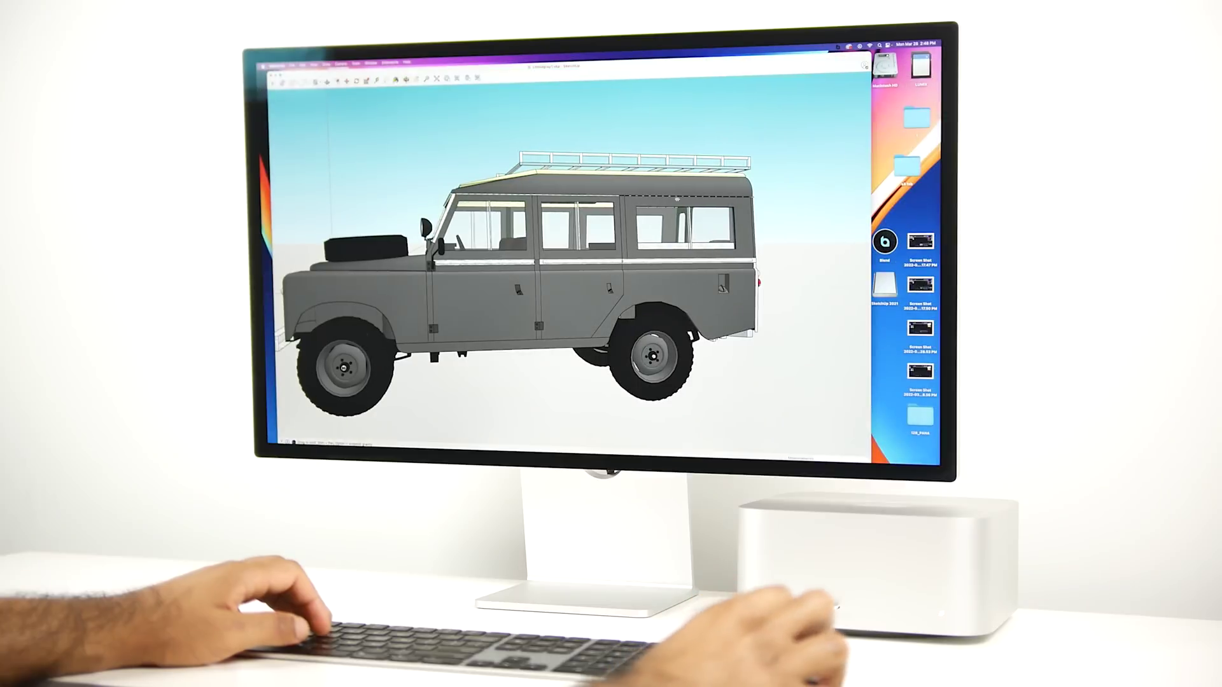
Bring the blue-grey aircraft model window forward via Mission Control and make it fullscreen.
key(ctrl+Up)
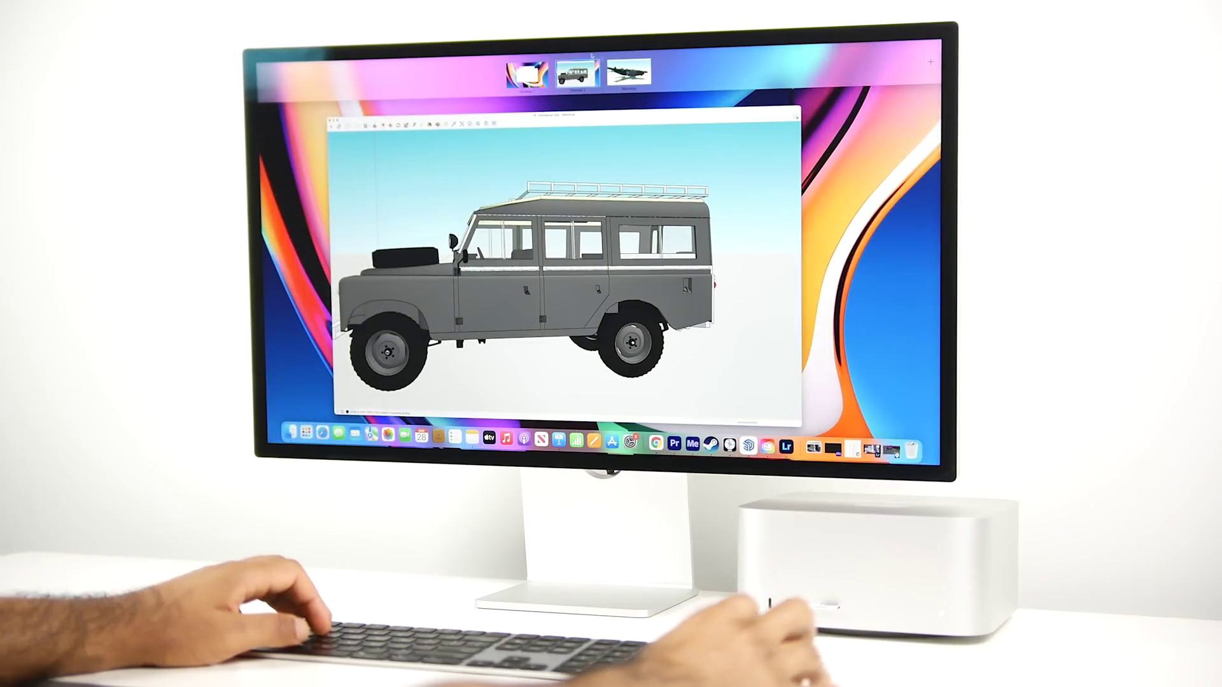
click(627, 72)
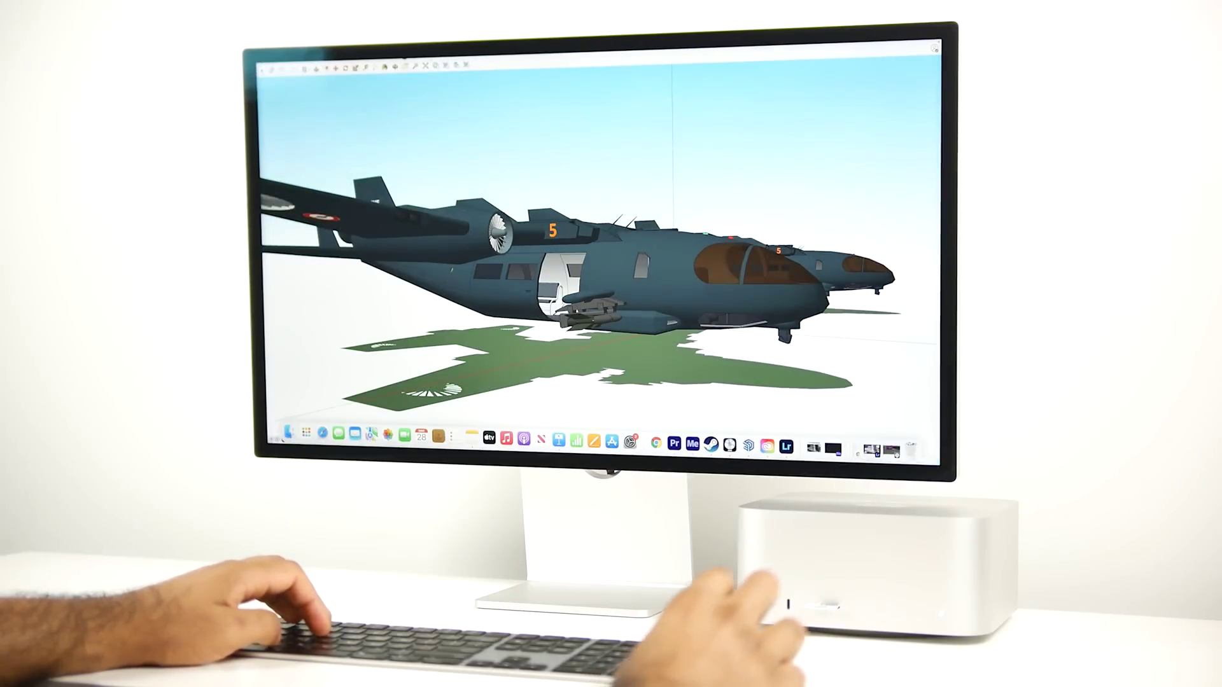
key(ctrl+super+f)
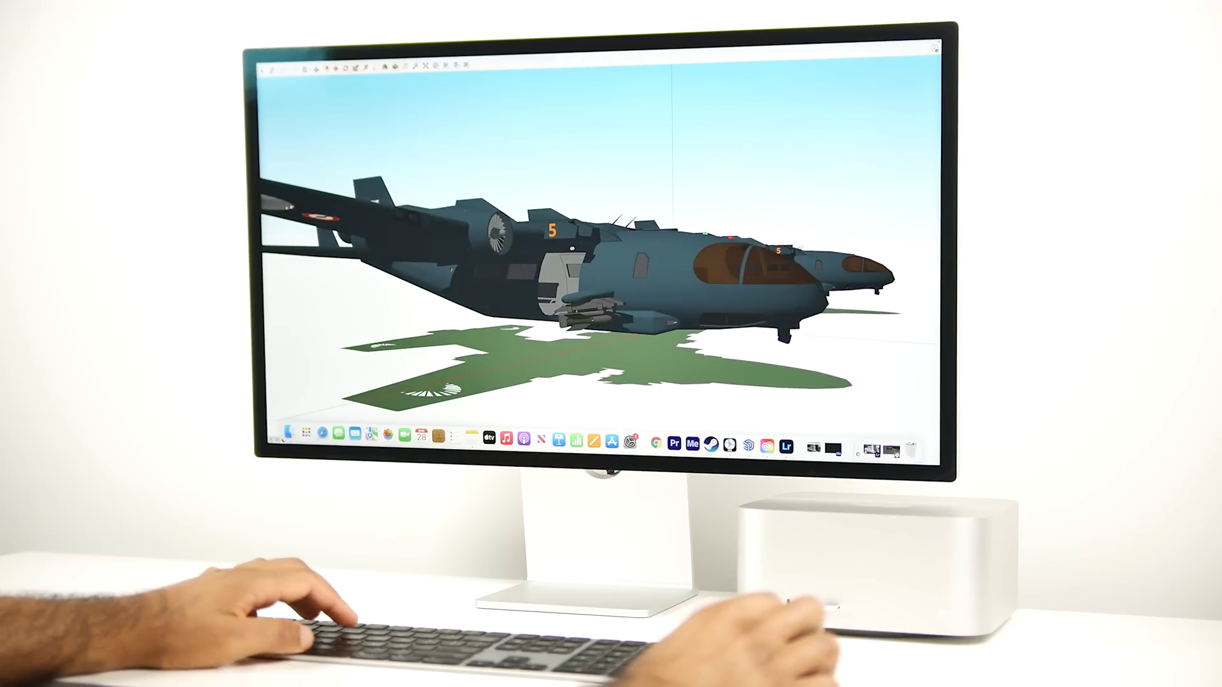
scroll(583, 278, up, 2)
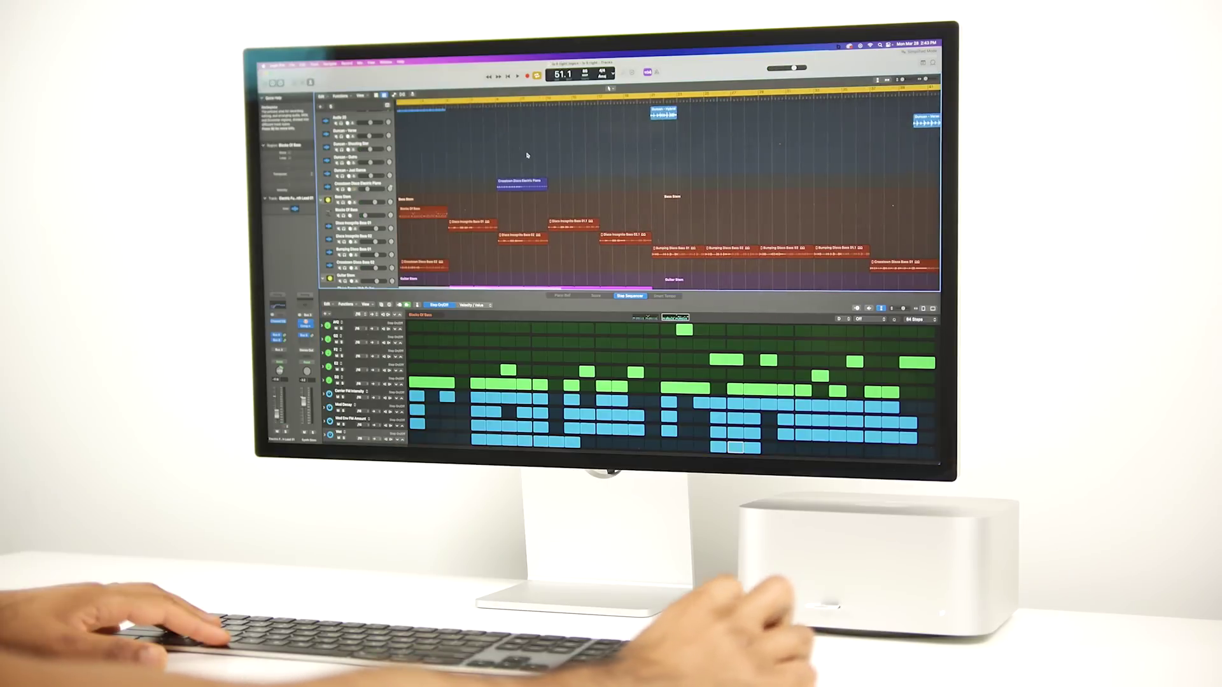
Toggle the piano roll off, show the Mixer, and start song playback.
key(p)
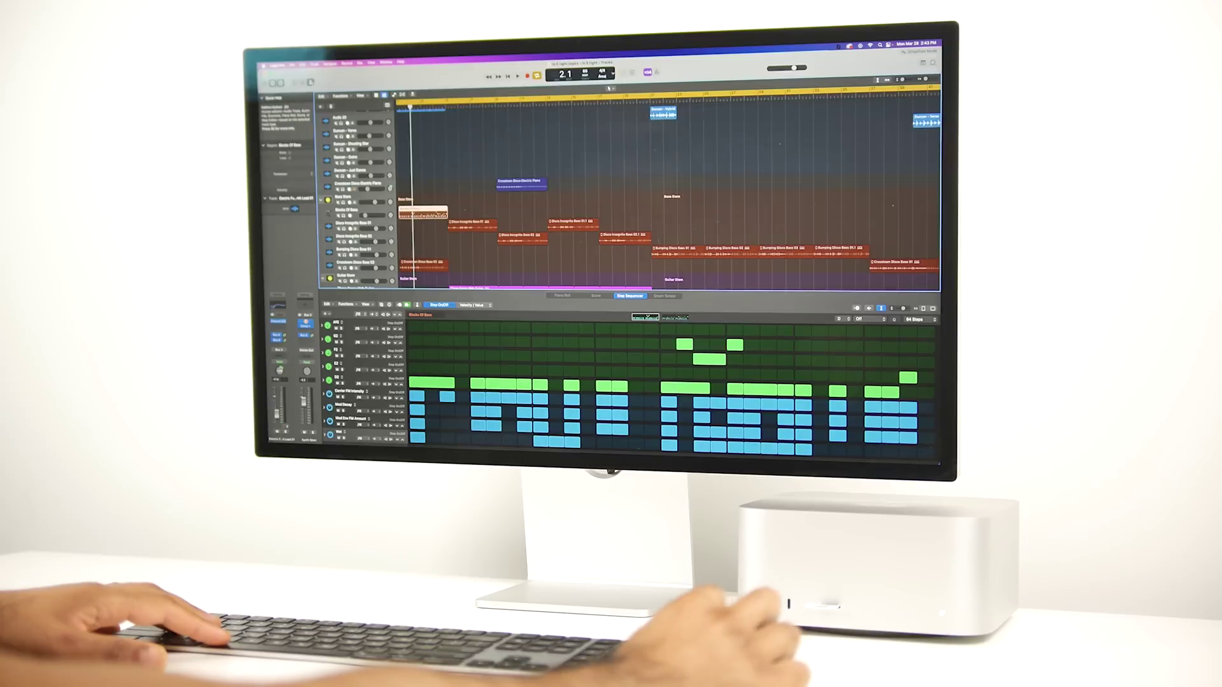
key(p)
key(x)
key(space)
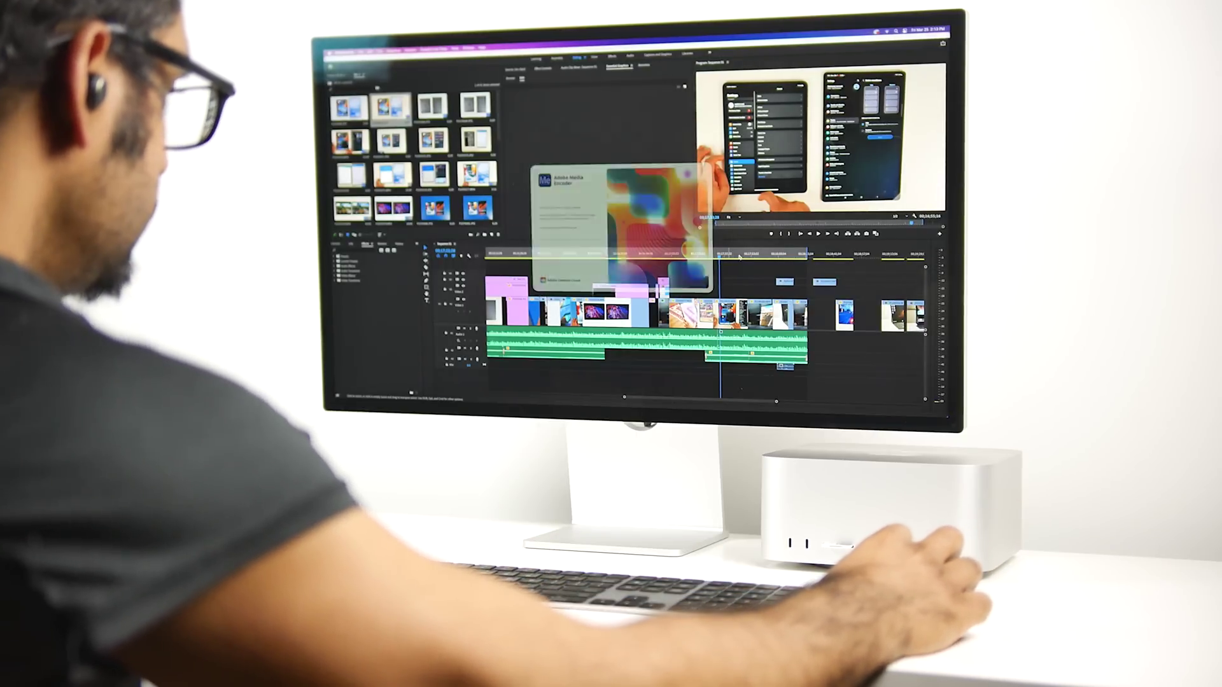
Move the playhead to the laptop-with-landscape-wallpaper shot and return to Premiere from Mission Control.
click(761, 254)
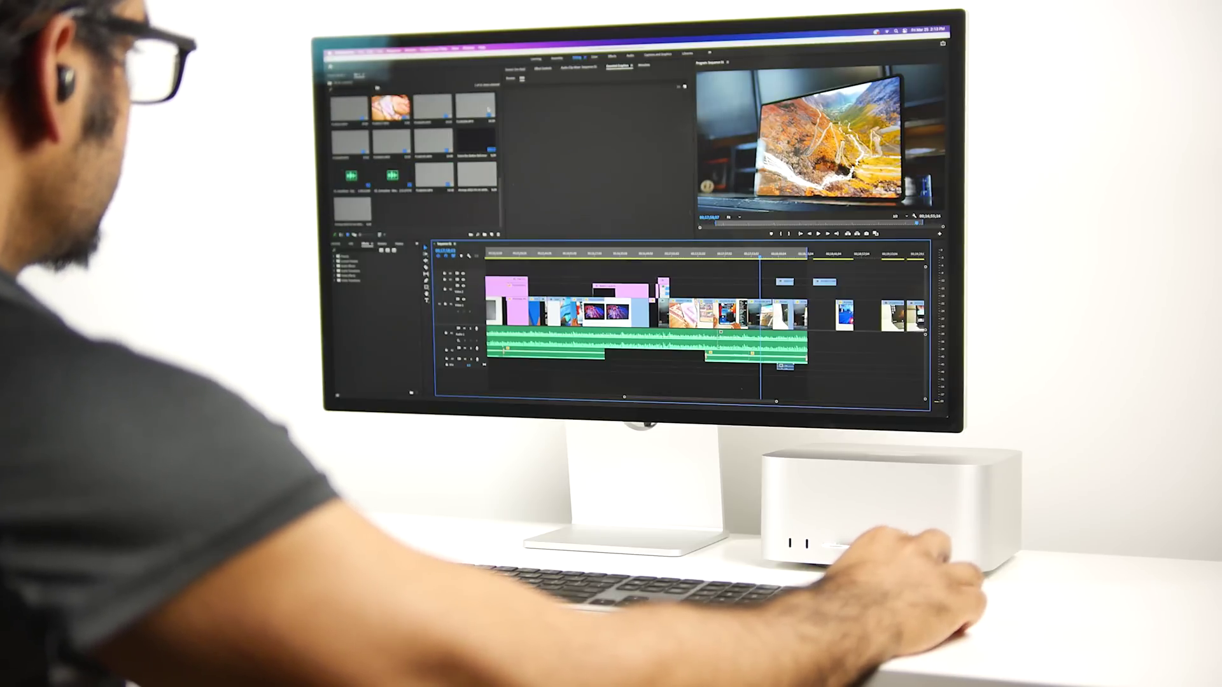
key(ctrl+Up)
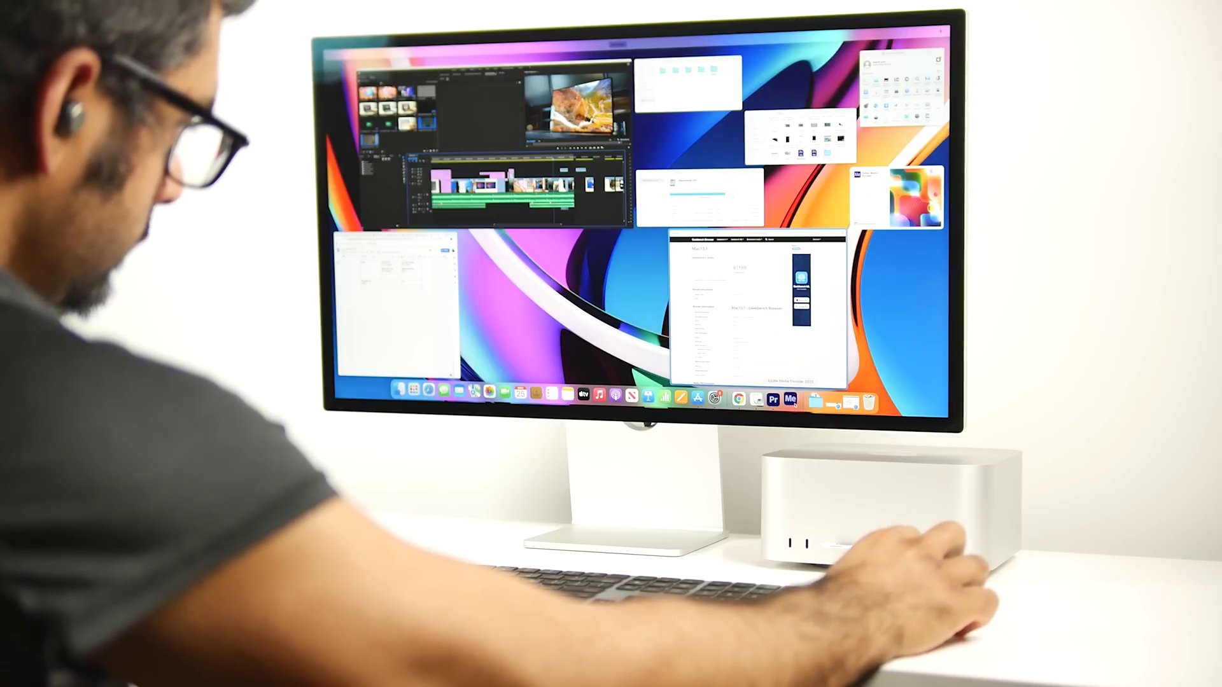
key(Escape)
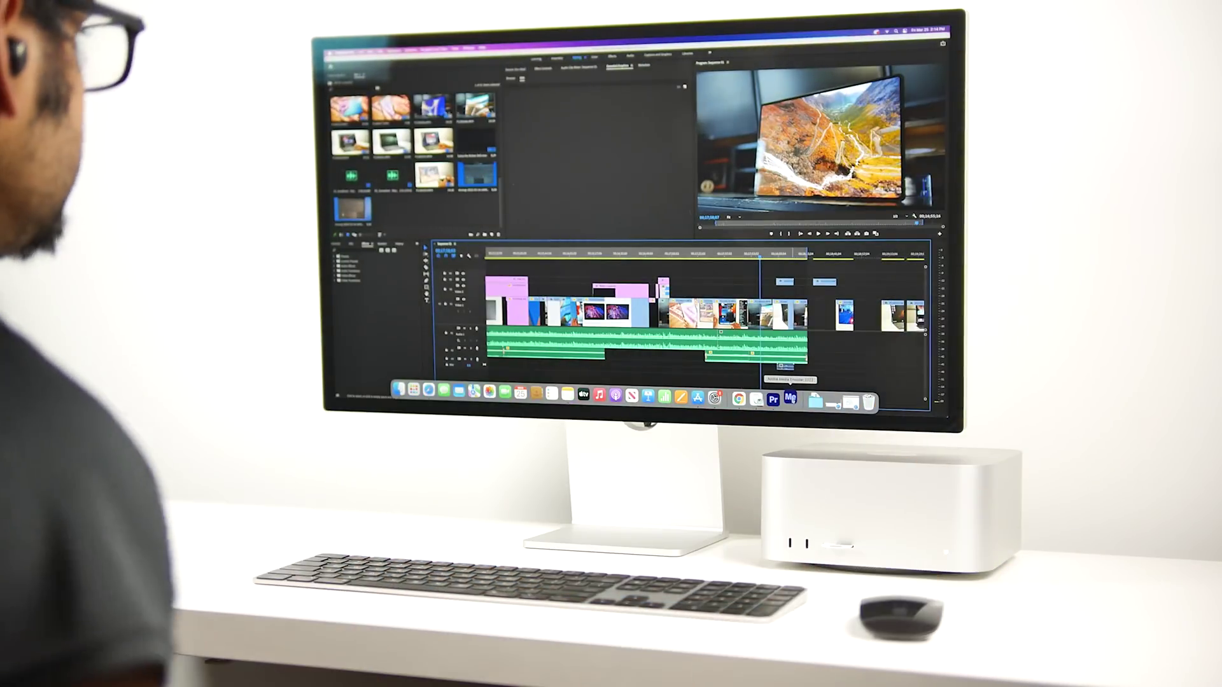